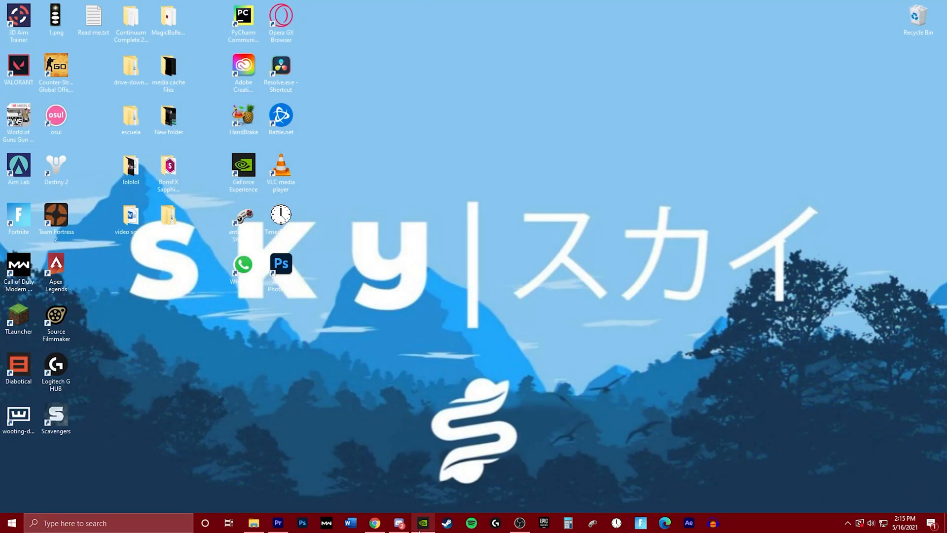
left_click(421, 527)
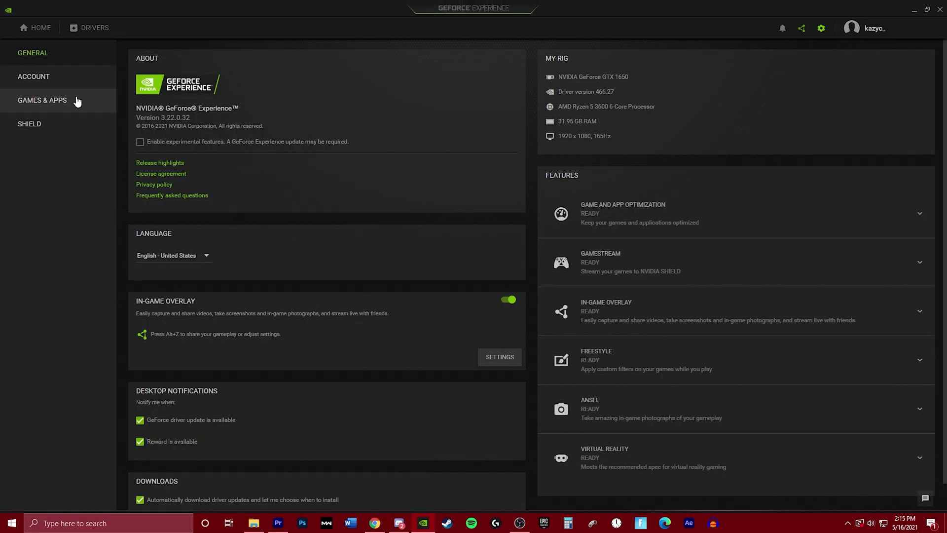
left_click(39, 28)
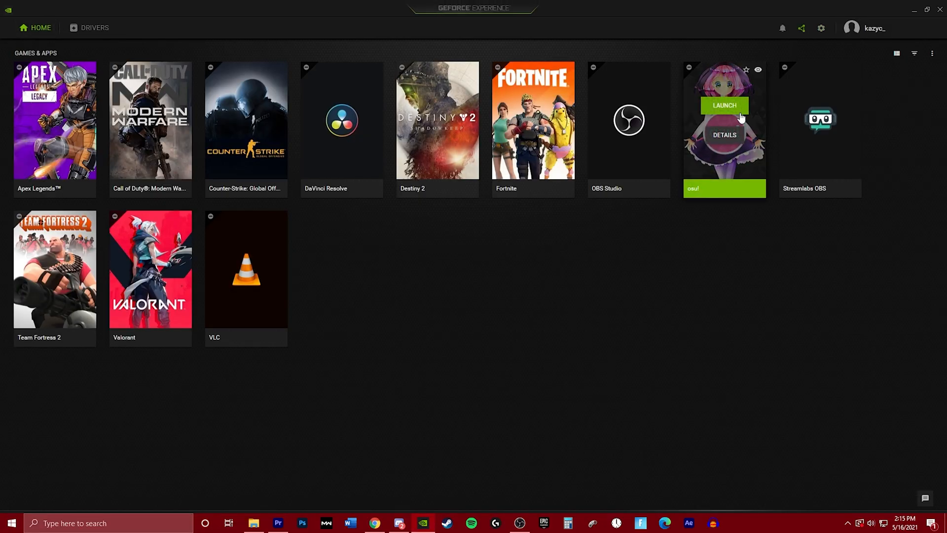
left_click(822, 28)
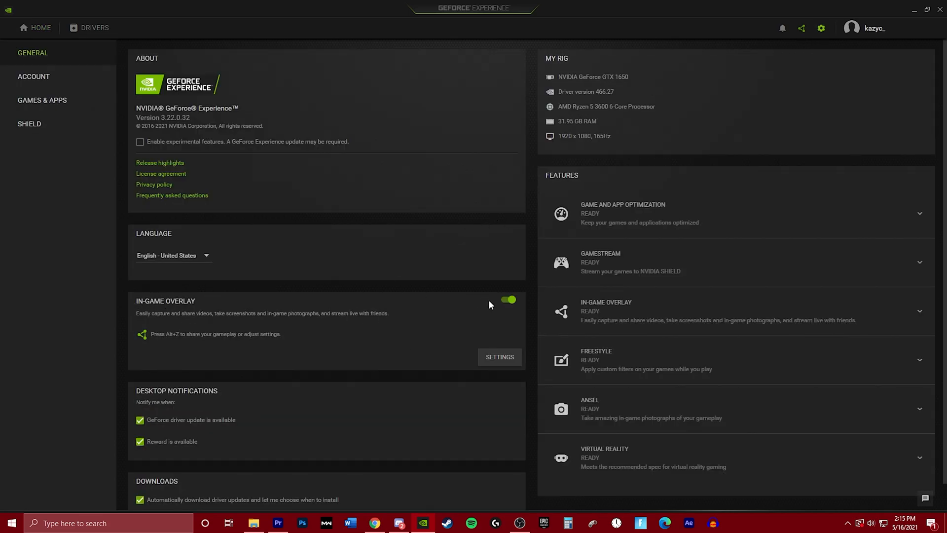
left_click(499, 357)
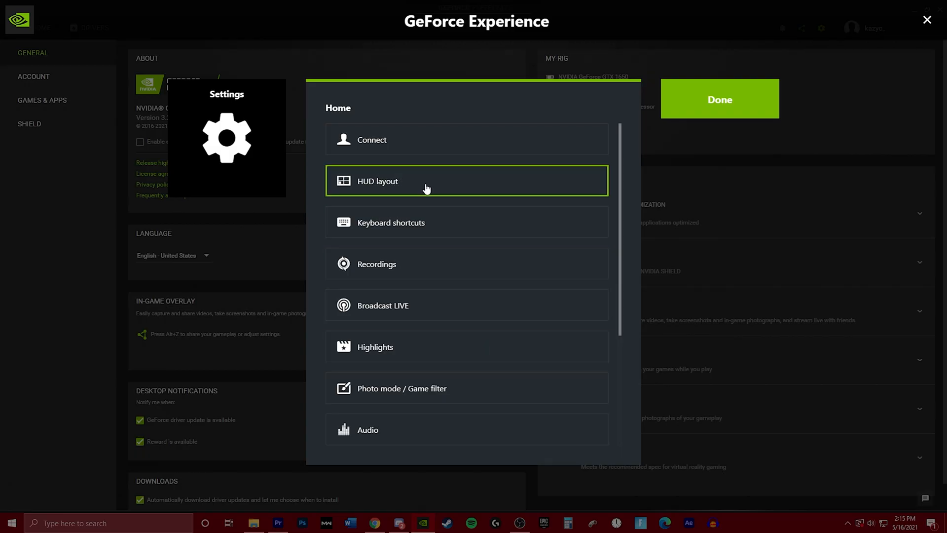
key("Escape")
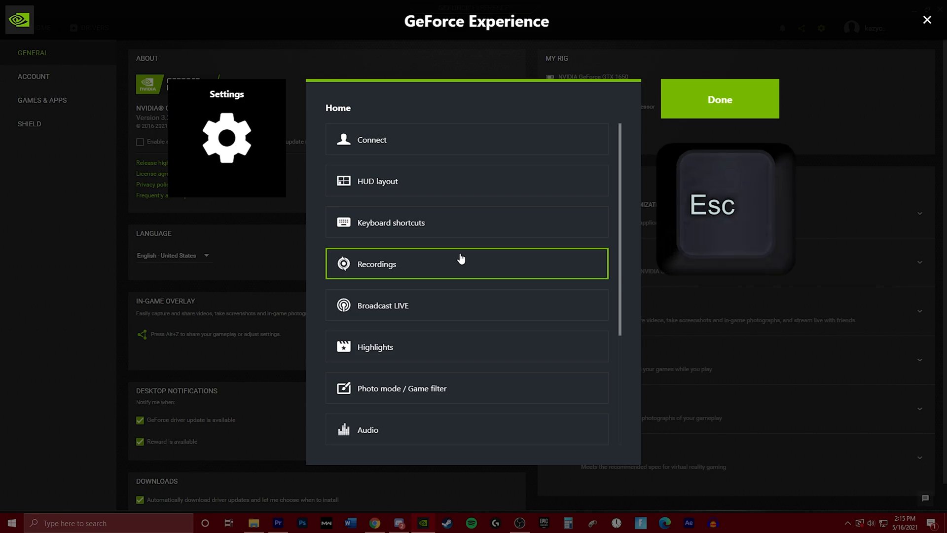
left_click(406, 314)
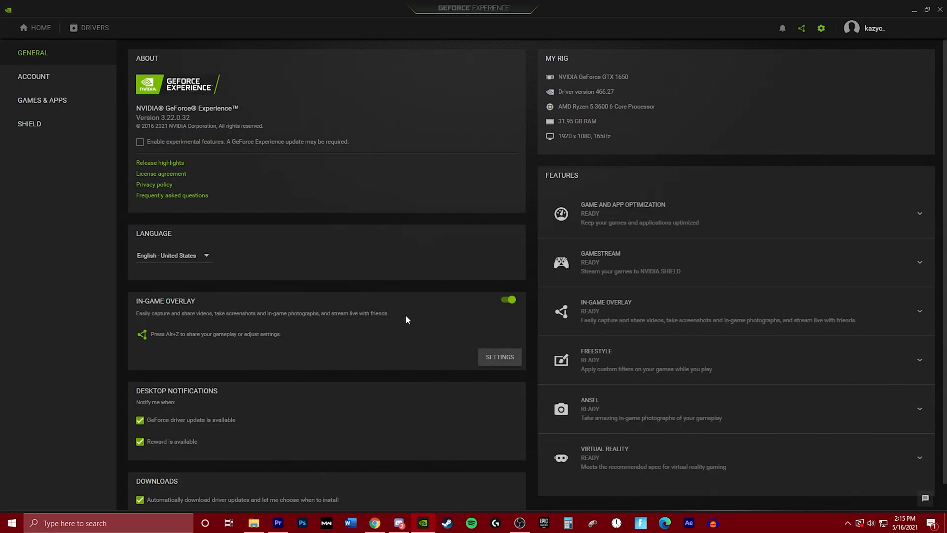
- Summon the overlay with Alt+Z, turn Instant Replay off, and reopen its menu
key("alt+z")
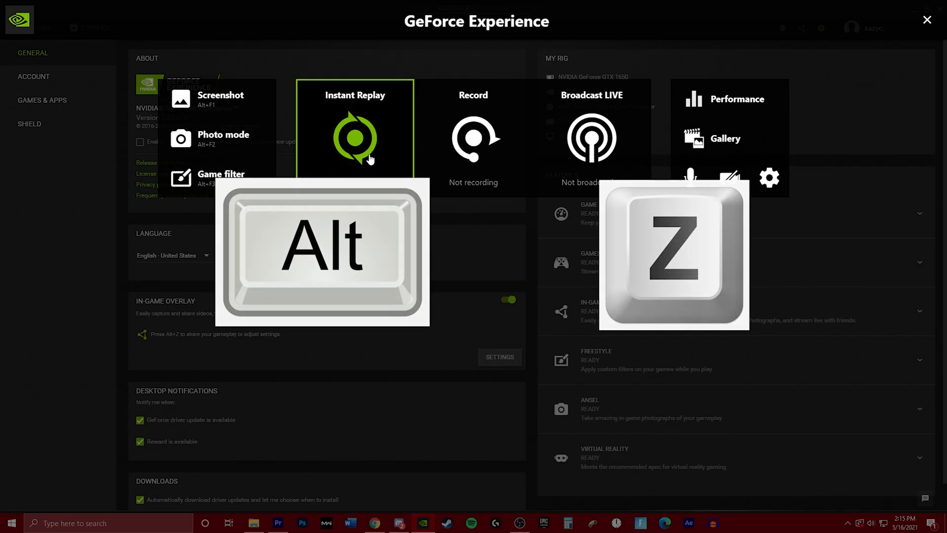
left_click(370, 190)
left_click(358, 208)
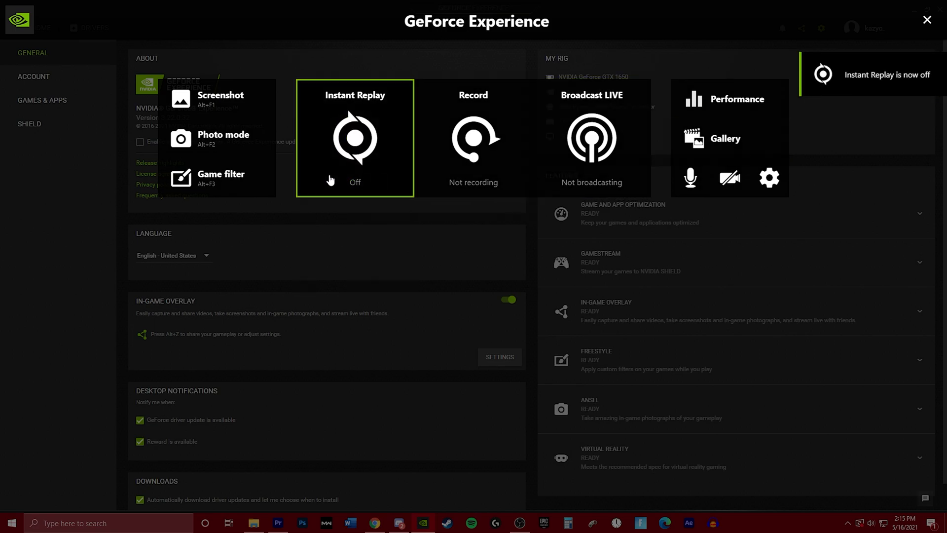
left_click(364, 128)
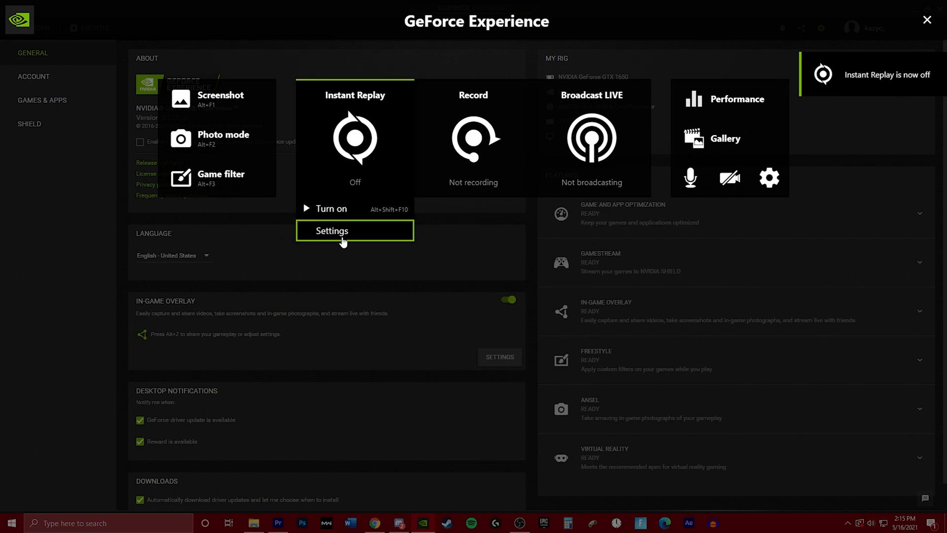
- In Instant Replay settings, set replay length to 1 minute, keeping 2160p 4K resolution
left_click(344, 235)
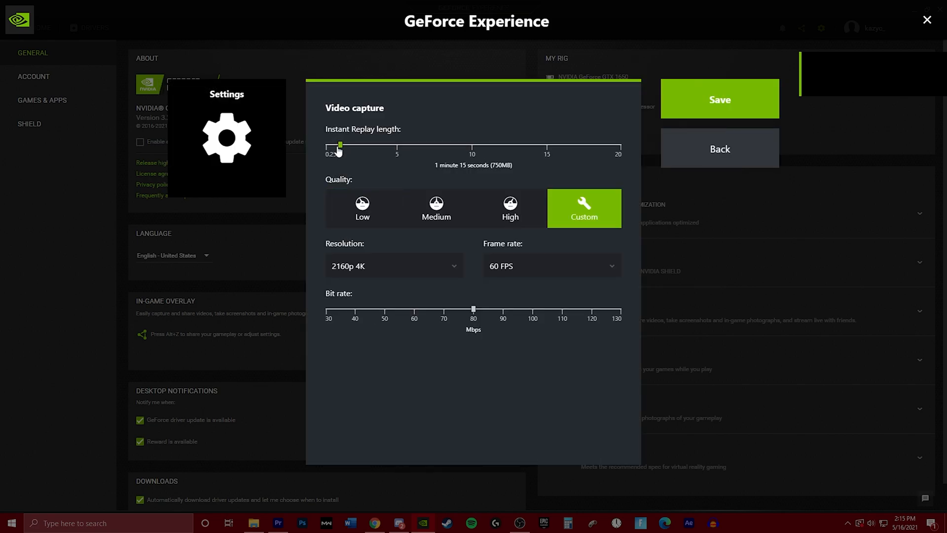
left_click_drag(339, 146, 379, 148)
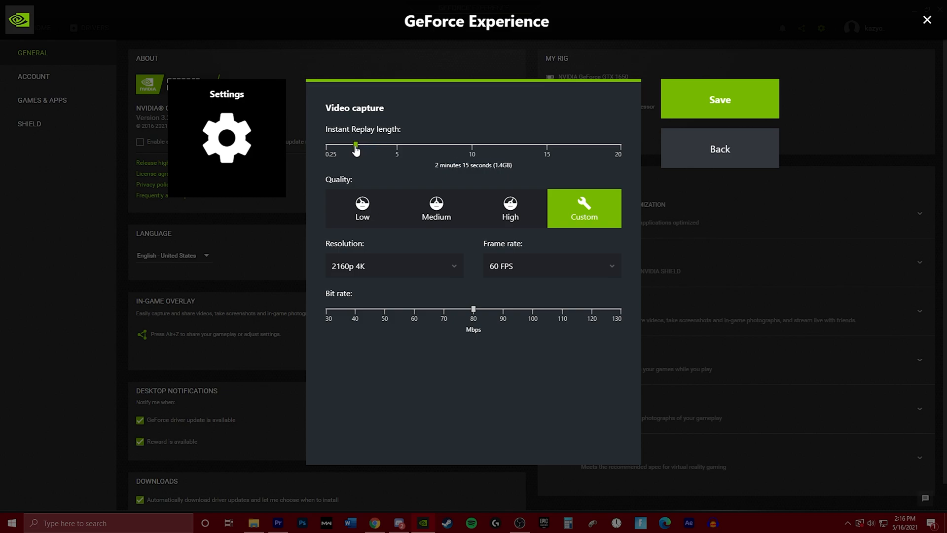
left_click_drag(379, 148, 336, 150)
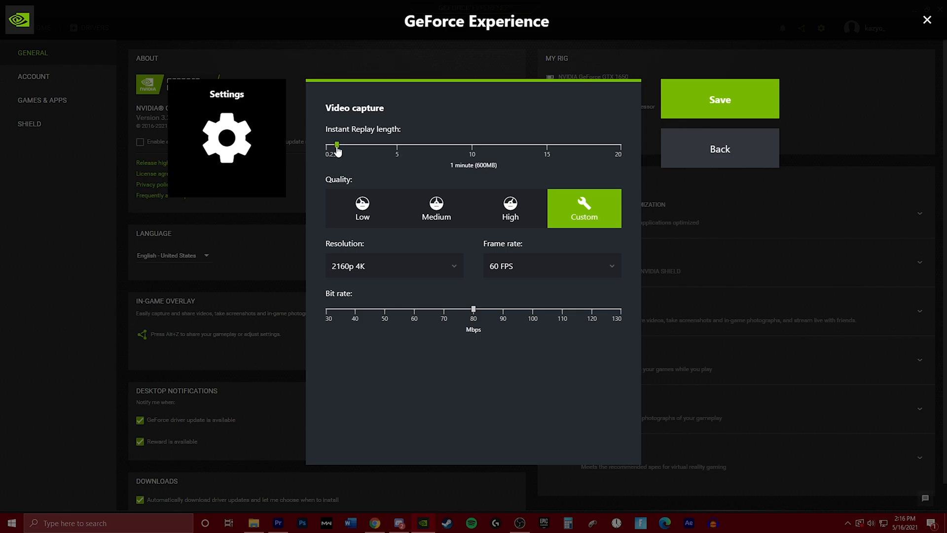
left_click(408, 270)
left_click(413, 268)
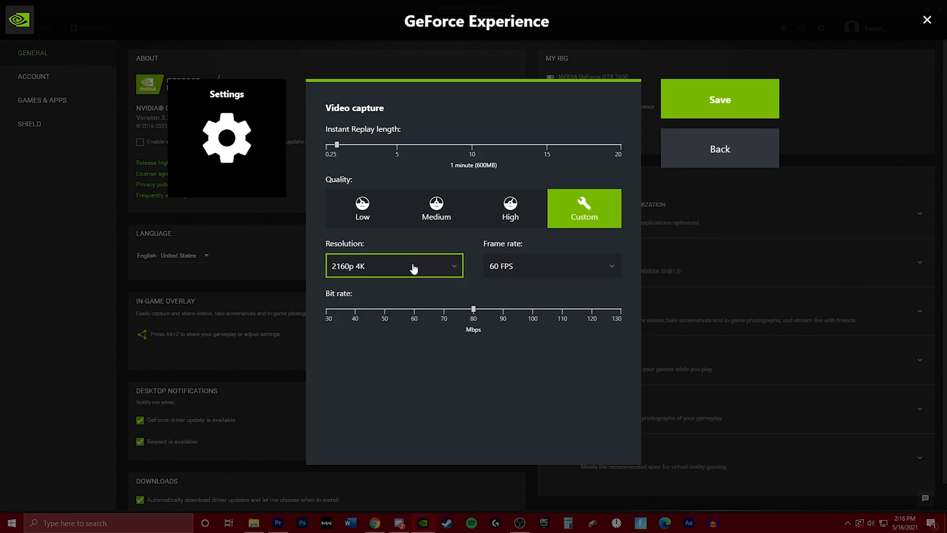
left_click(580, 269)
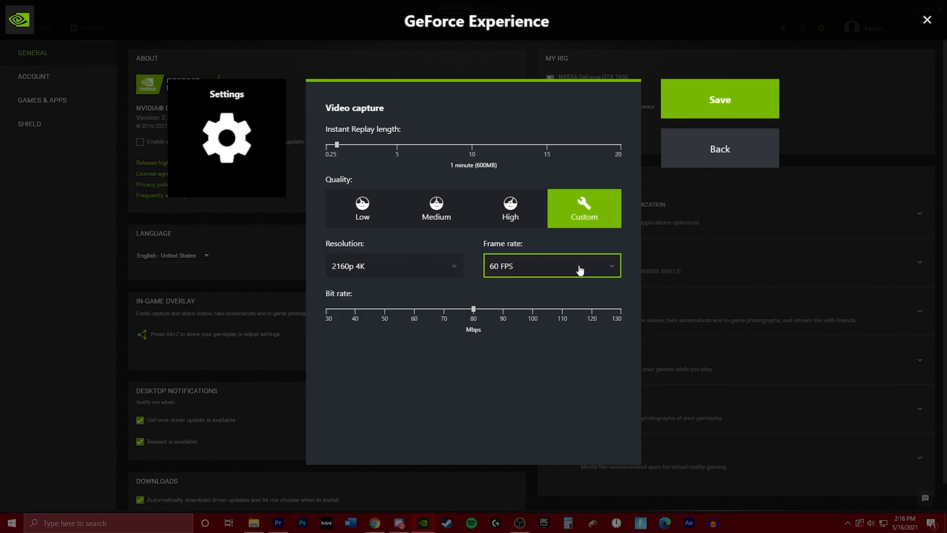
left_click(440, 270)
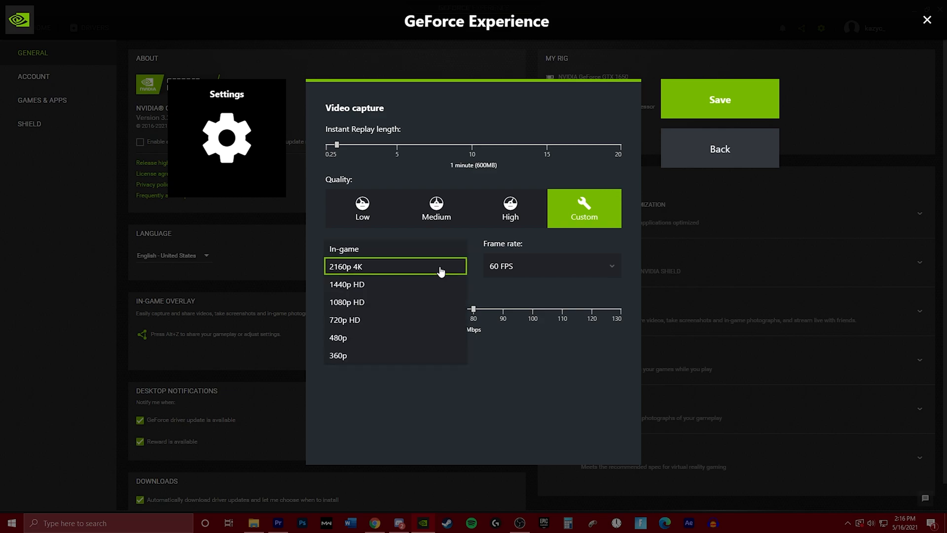
left_click(478, 169)
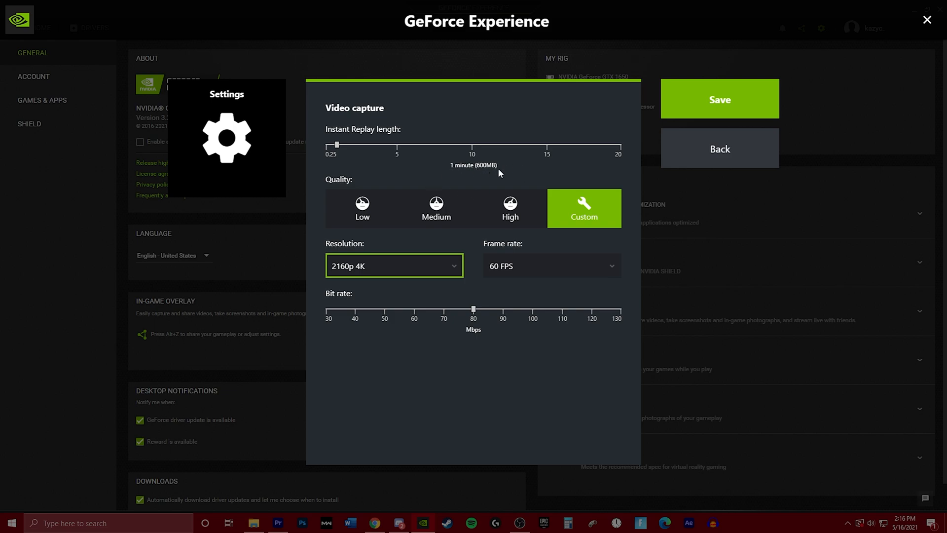
- Adjust the bit rate, settling at 130 Mbps, and leave the replay capture settings
left_click(415, 309)
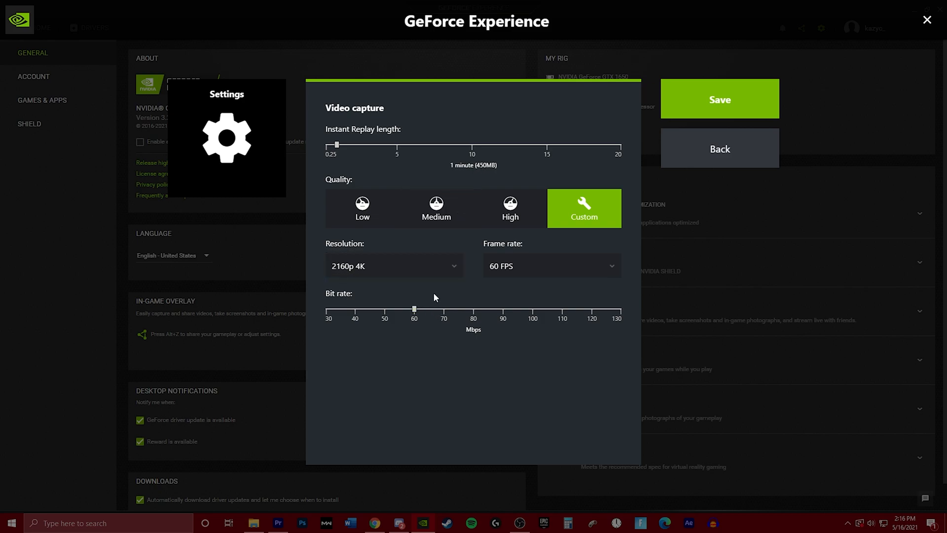
left_click(474, 310)
left_click(618, 309)
left_click_drag(473, 310, 452, 313)
left_click_drag(451, 312, 474, 317)
mouse_move(562, 313)
left_mouse_down()
mouse_move(673, 314)
mouse_move(473, 315)
left_mouse_up()
key("Escape")
- Review the Record capture settings, then bring up the overlay's general settings via the gear icon
left_click(473, 152)
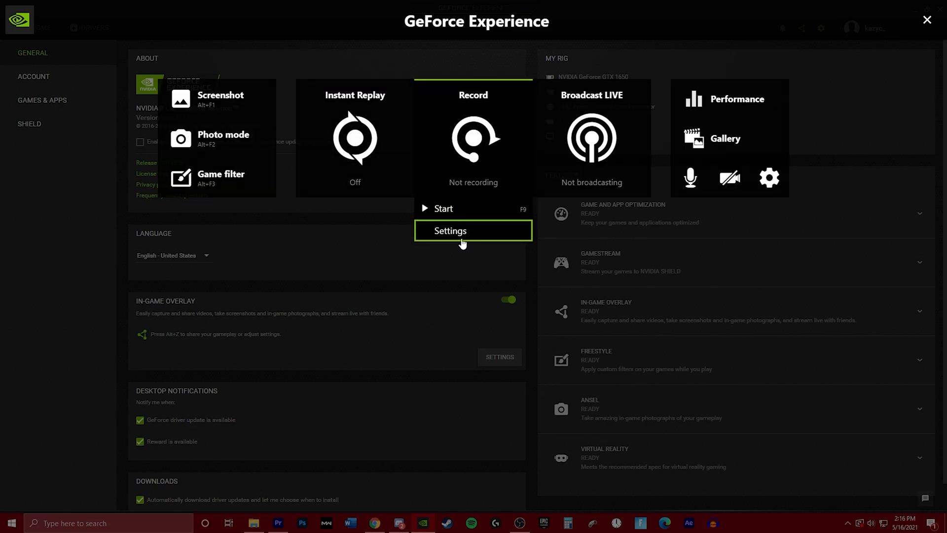
left_click(460, 235)
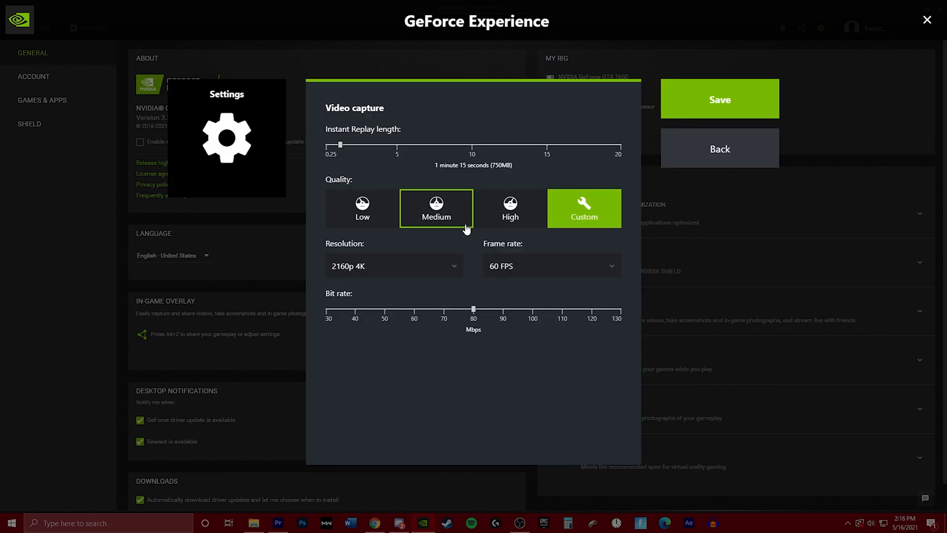
key("Escape")
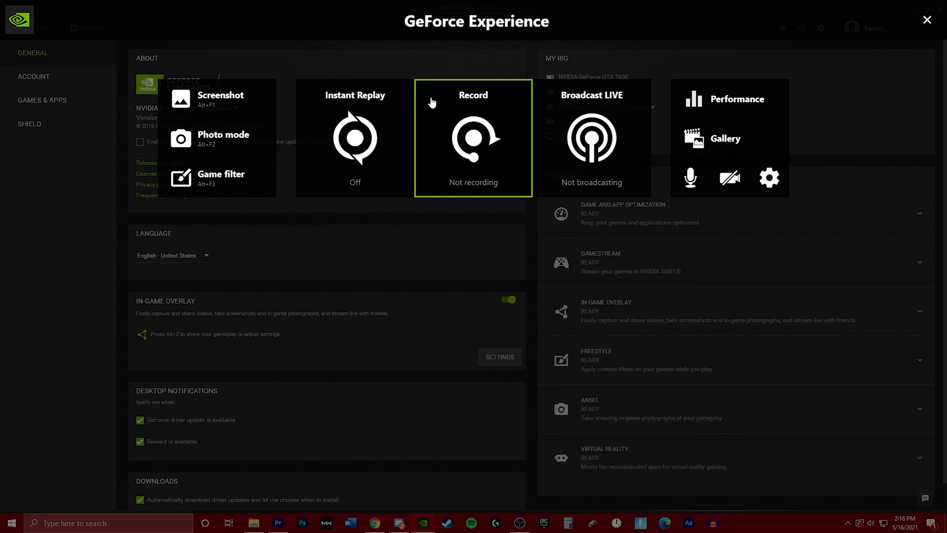
left_click(767, 178)
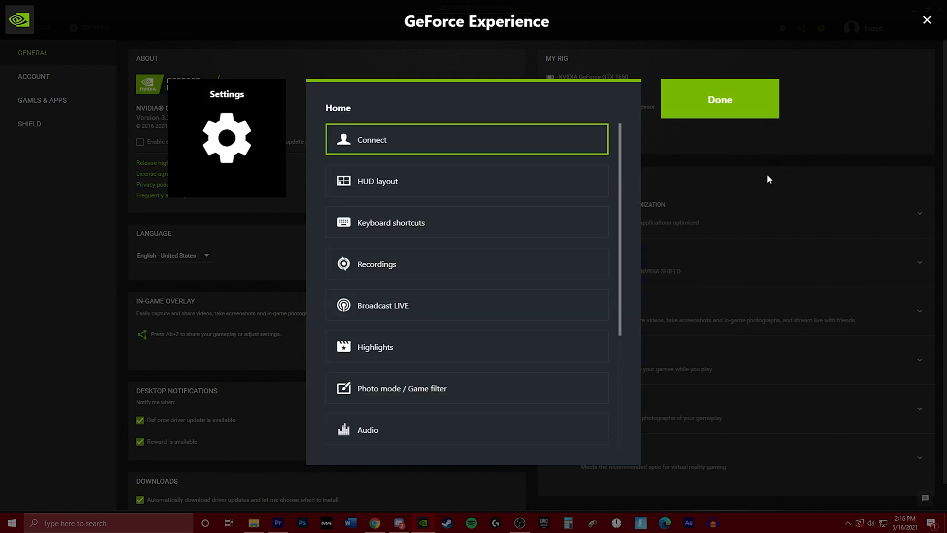
key("Escape")
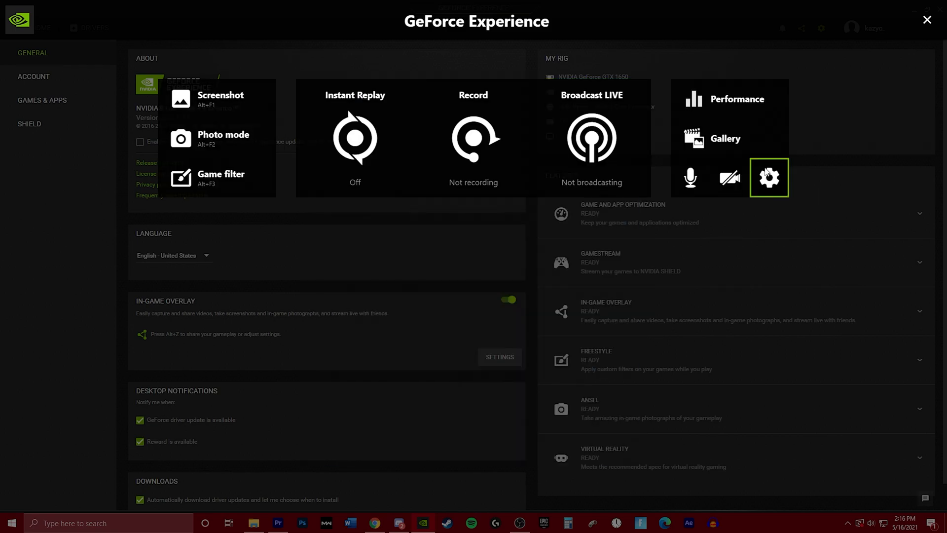
left_click(767, 176)
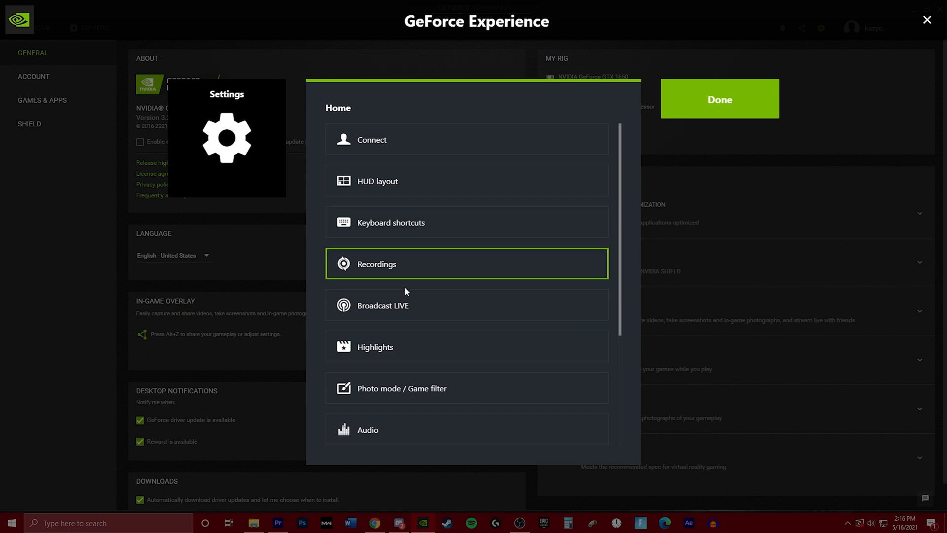
left_click(374, 222)
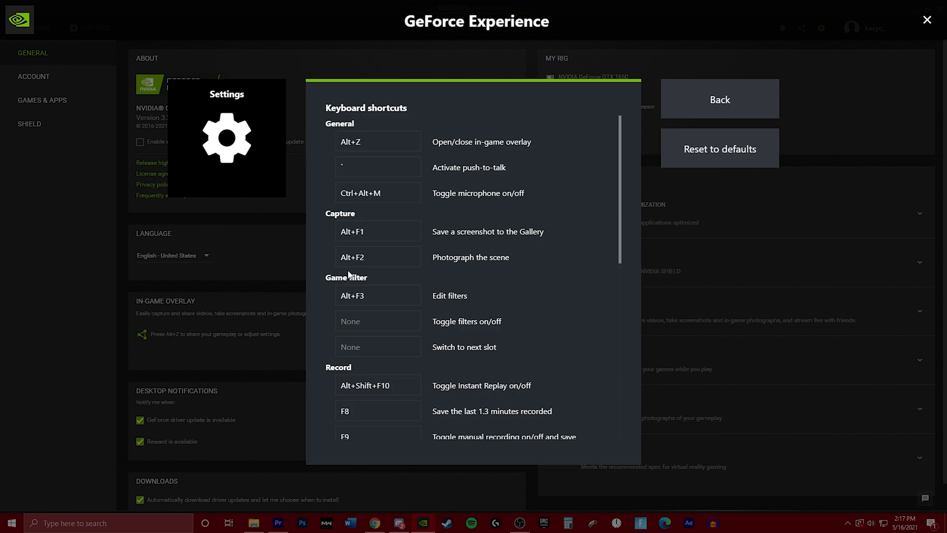
scroll(325, 321, "down", 1)
scroll(326, 311, "down", 1)
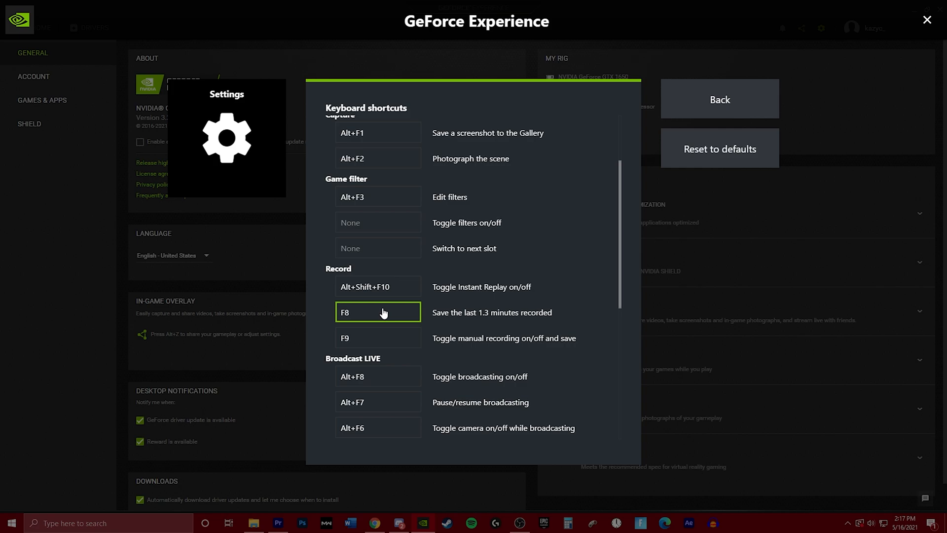
- From the settings list, open Privacy control with Desktop capture shown on
left_click(733, 112)
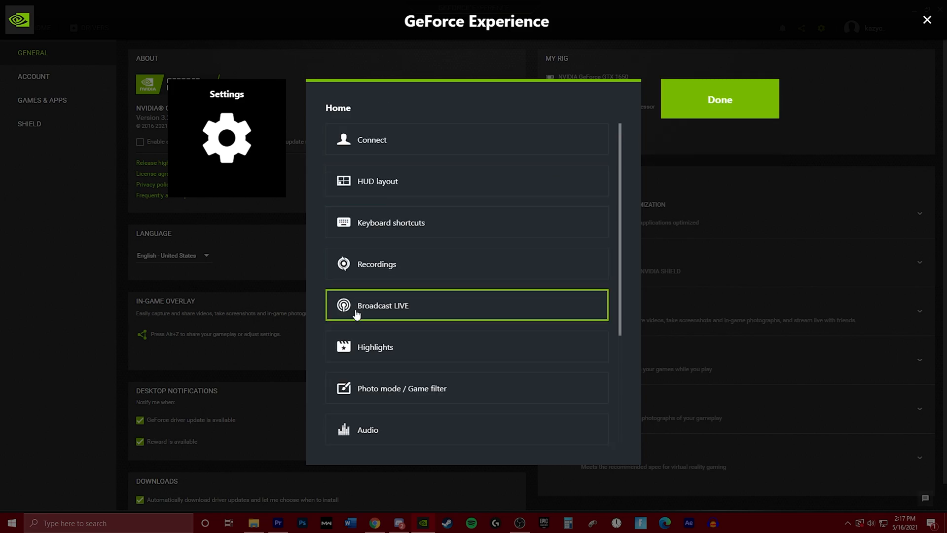
scroll(408, 355, "down", 3)
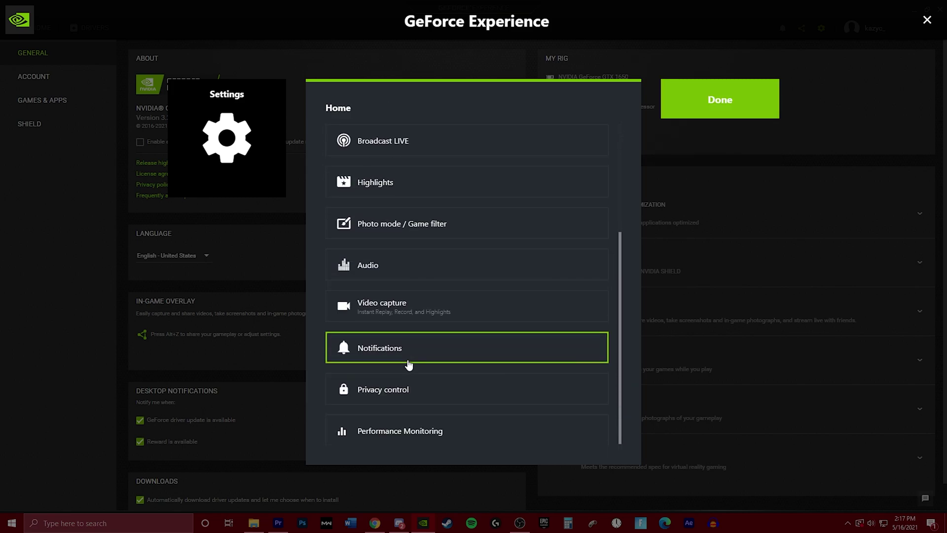
left_click(433, 400)
key("Escape")
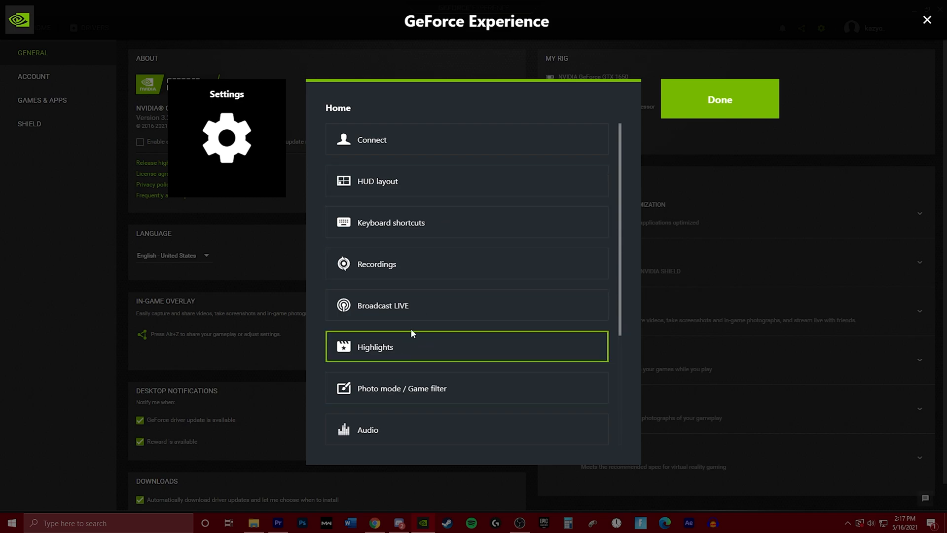
scroll(411, 333, "down", 5)
left_click(371, 385)
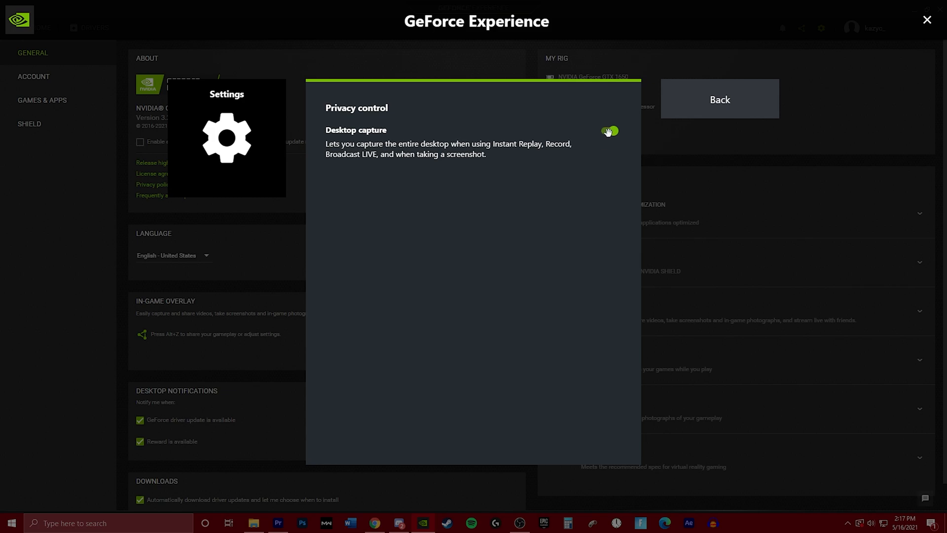
- Close the overlay and switch the In-Game Overlay toggle off and back on
left_click(666, 107)
key("Escape")
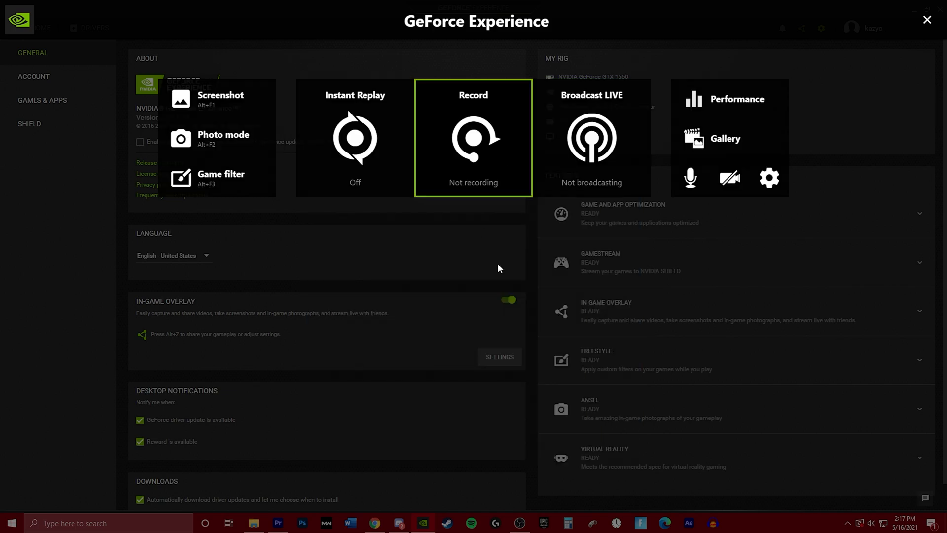
key("Escape")
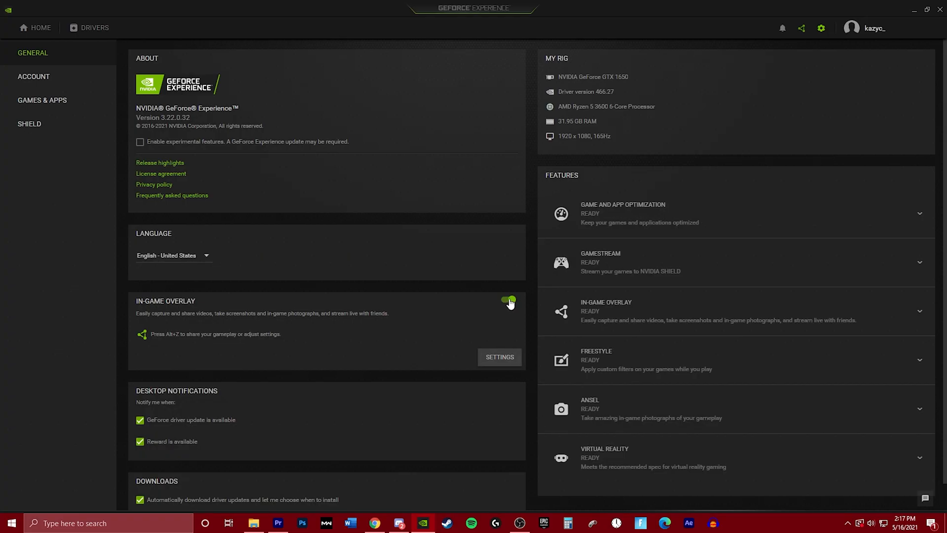
left_click(510, 301)
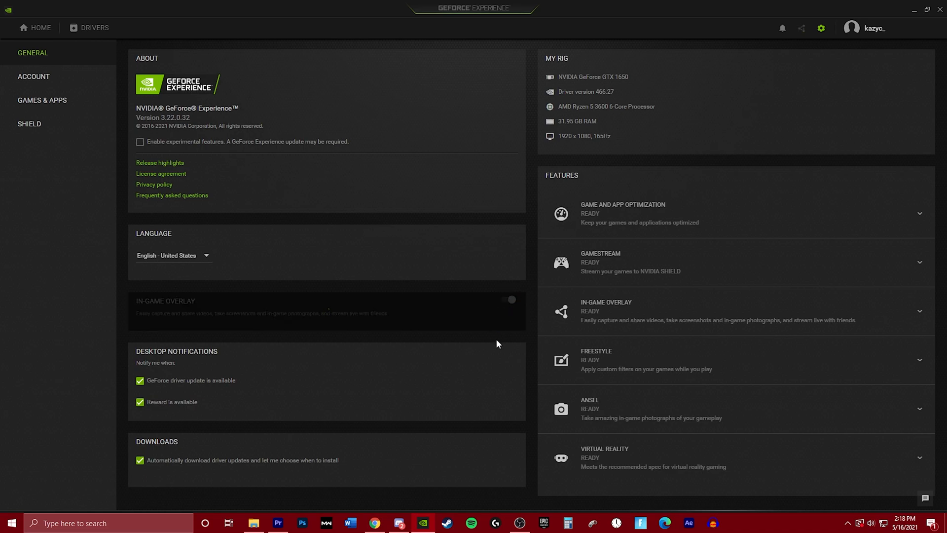
- Reopen overlay settings, confirm Desktop capture in Privacy control, and return to the list
left_click(489, 363)
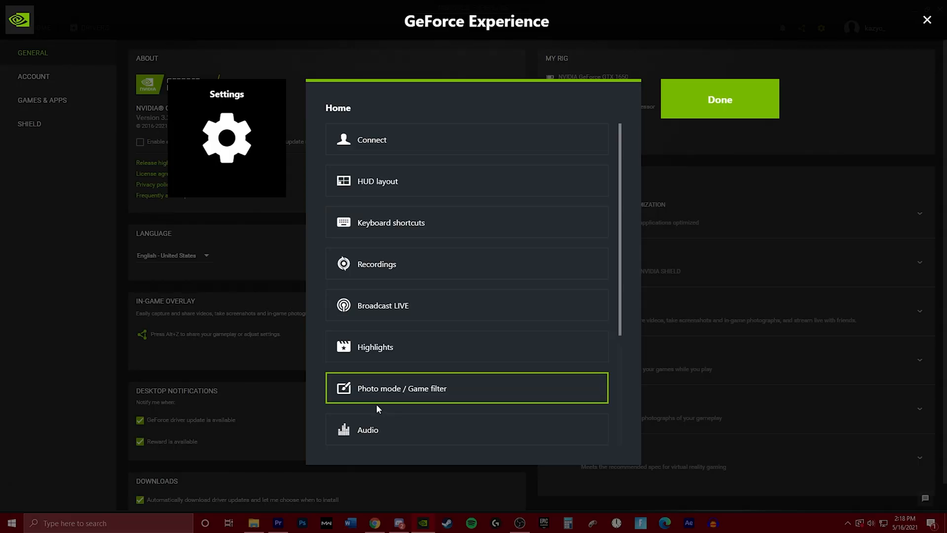
scroll(392, 392, "down", 3)
left_click(397, 391)
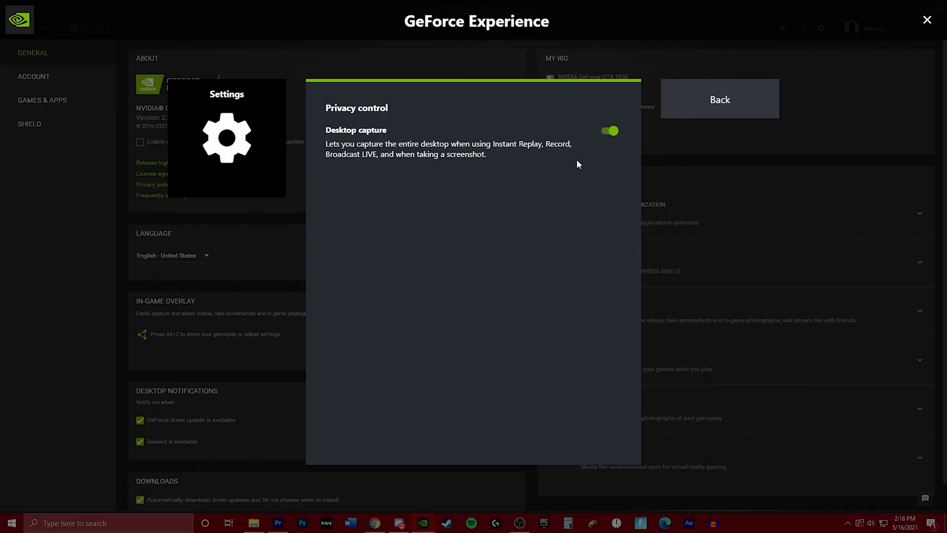
key("Escape")
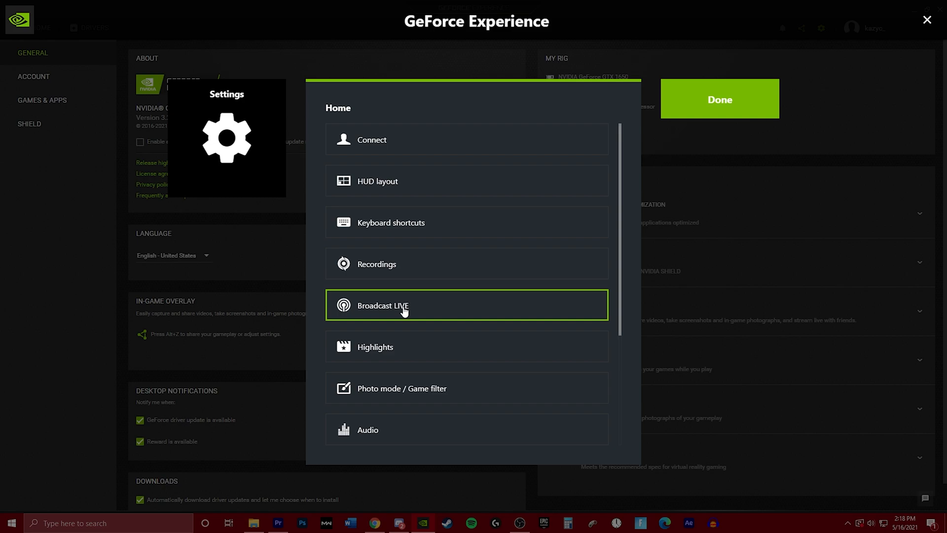
scroll(395, 340, "down", 2)
scroll(407, 343, "down", 2)
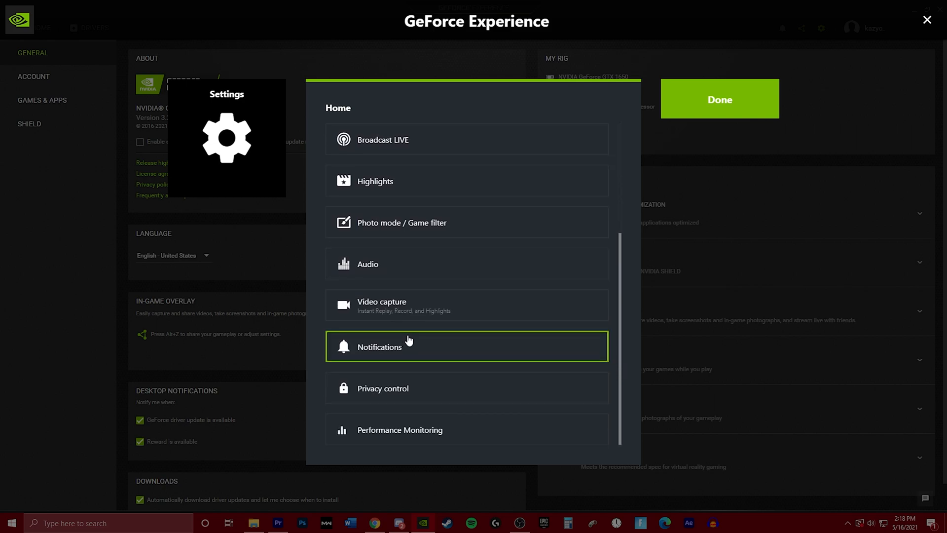
scroll(408, 332, "up", 1)
scroll(412, 345, "up", 3)
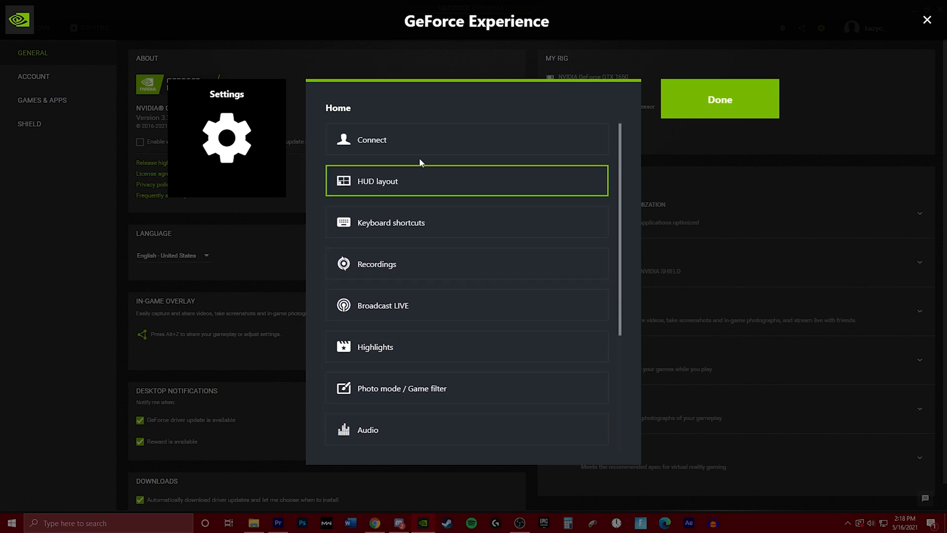
key("Escape")
left_click(767, 178)
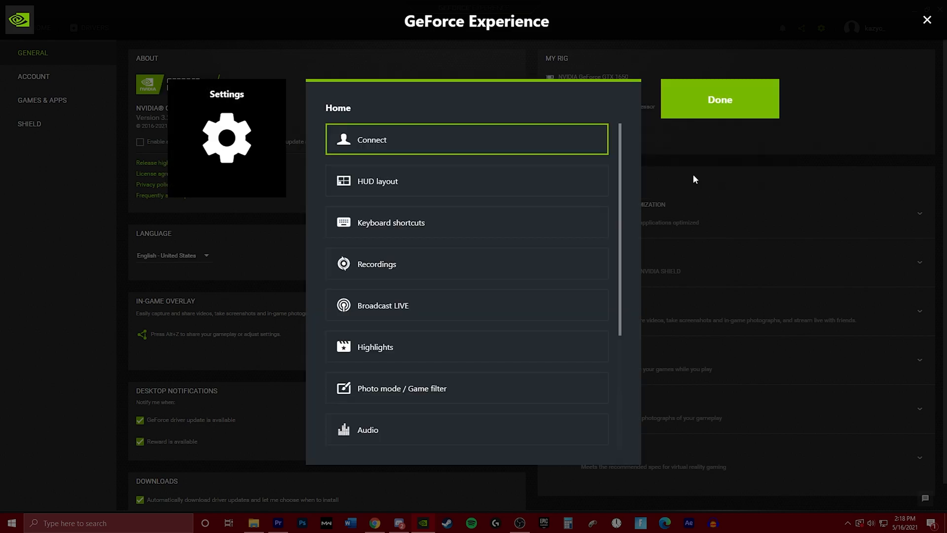
left_click(412, 270)
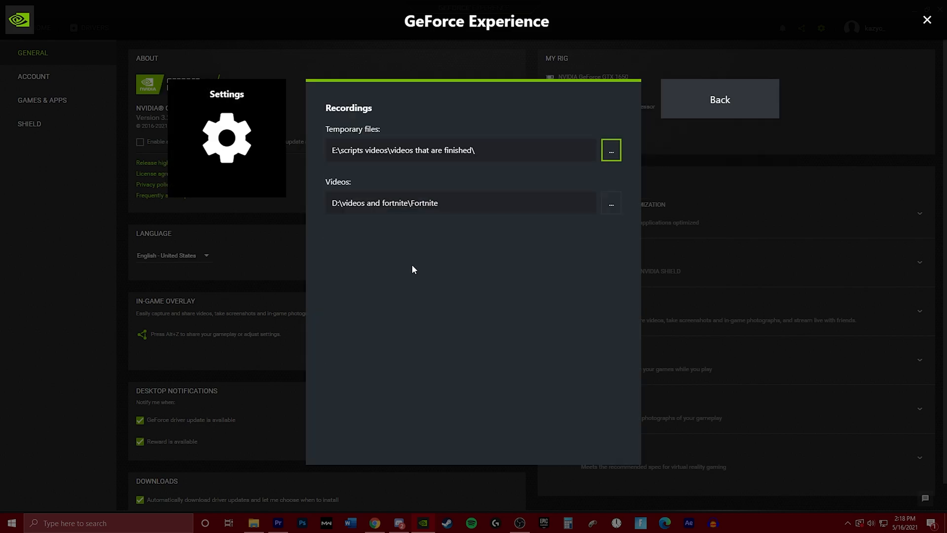
key("Escape")
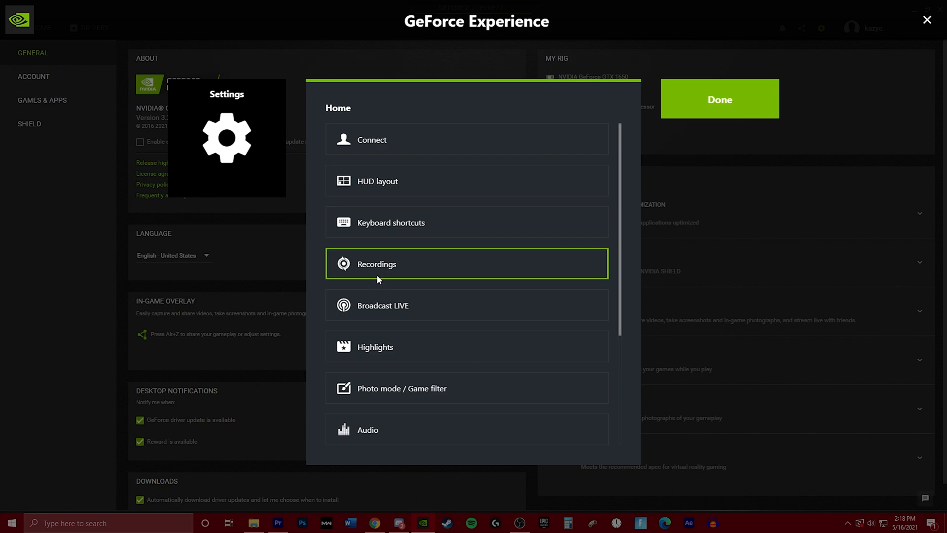
left_click(376, 274)
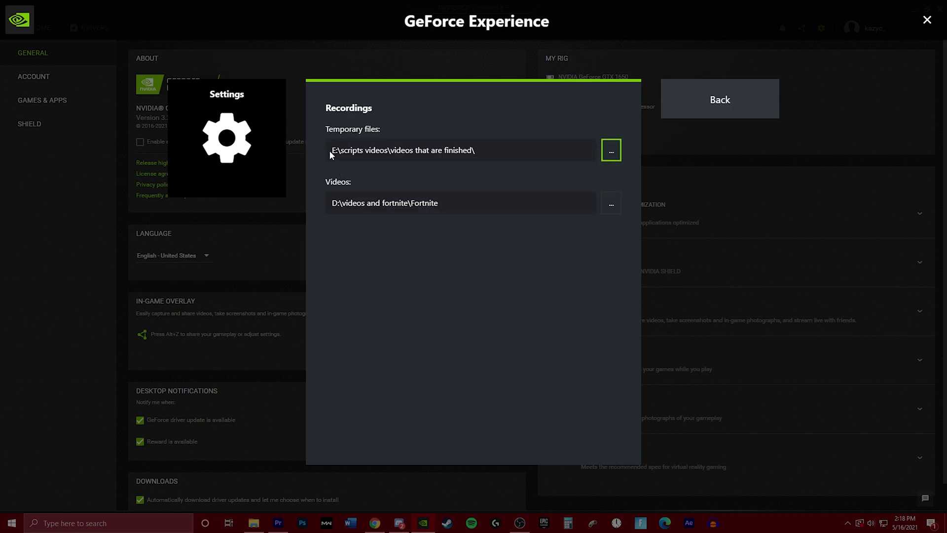
left_click_drag(334, 150, 453, 150)
left_click_drag(433, 161, 314, 162)
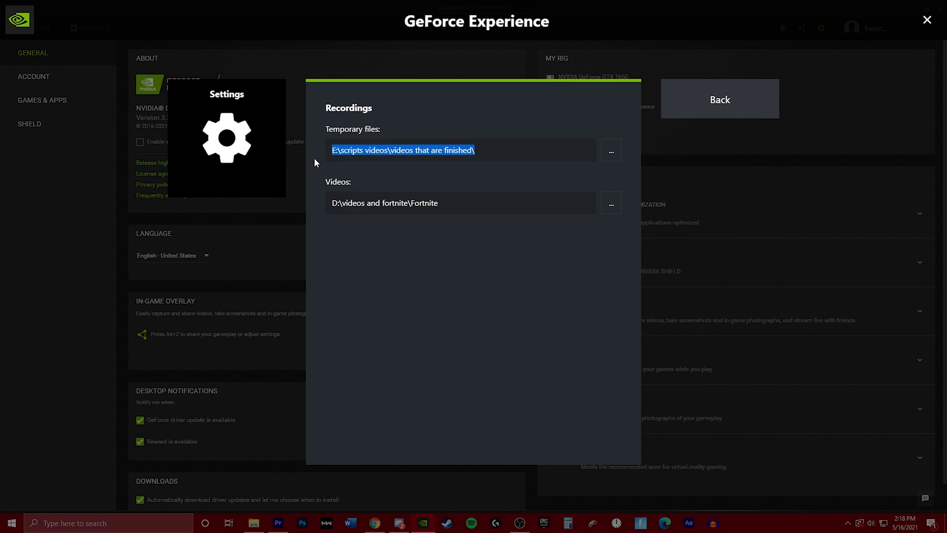
left_click(401, 173)
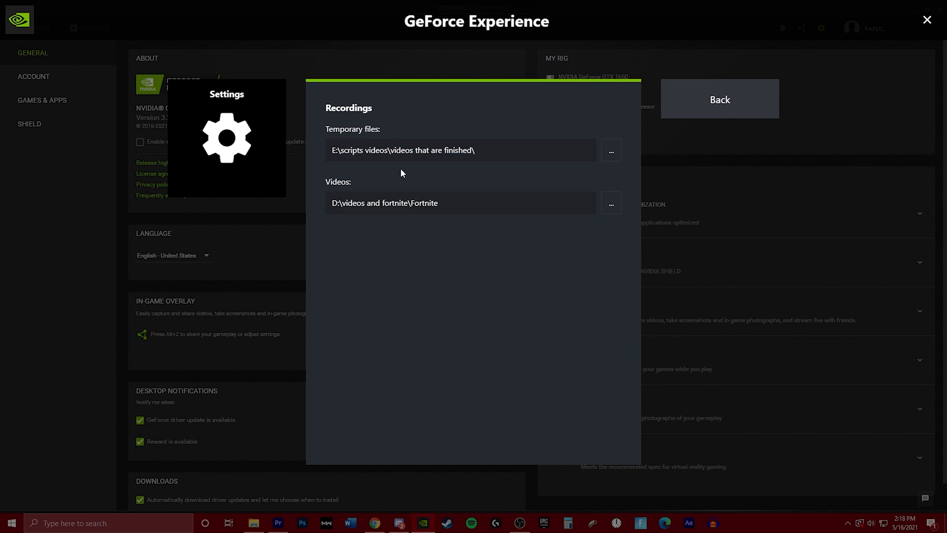
left_click(611, 204)
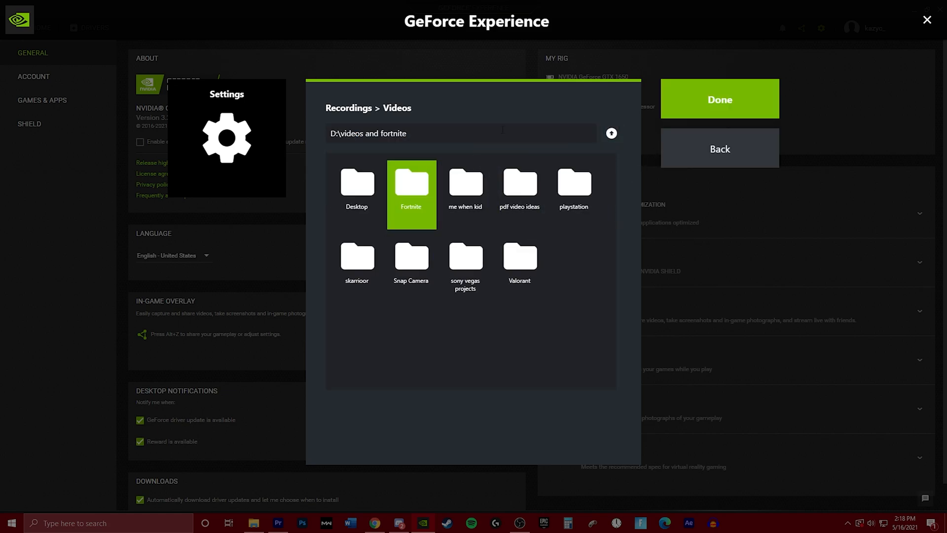
key("Return")
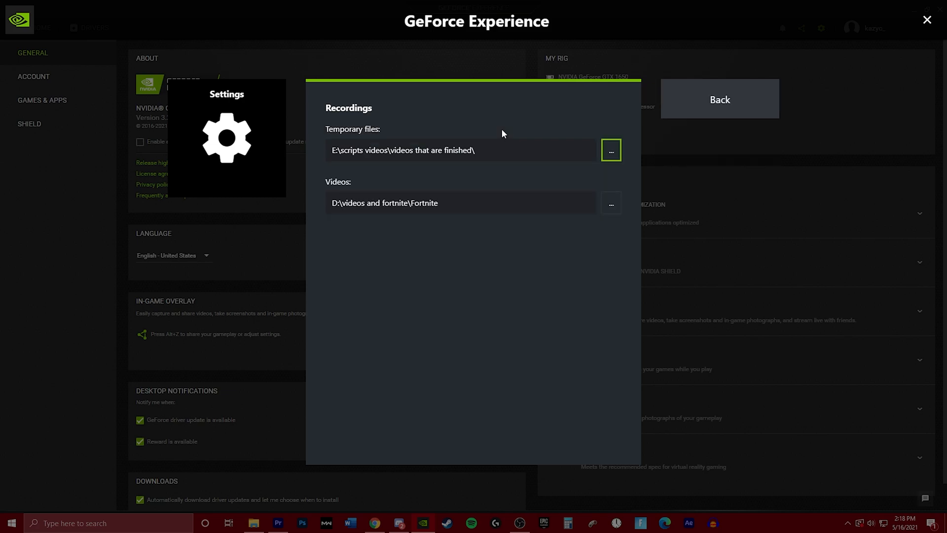
- Back on the overlay, turn Instant Replay on and save the last seconds with Alt+F10
left_click(714, 102)
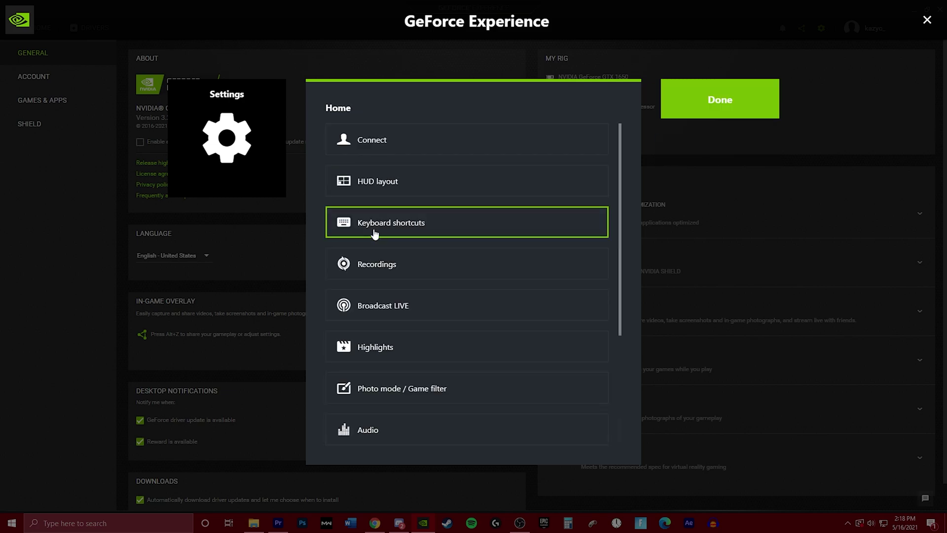
key("Escape")
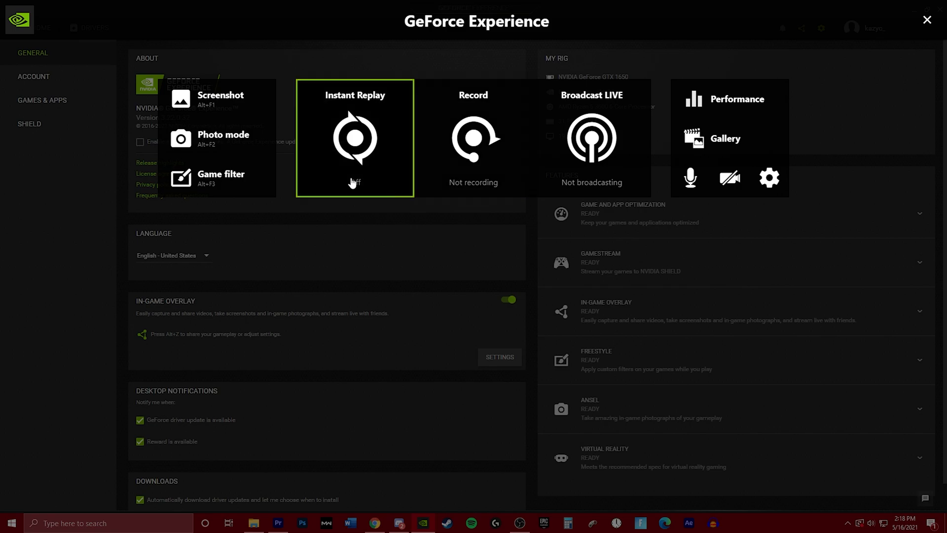
left_click(376, 177)
left_click(331, 208)
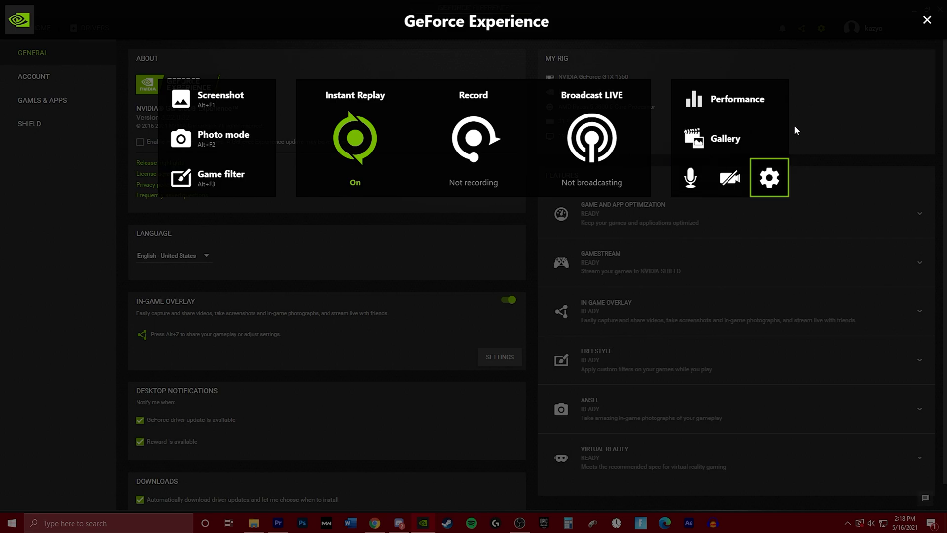
key("alt+F10")
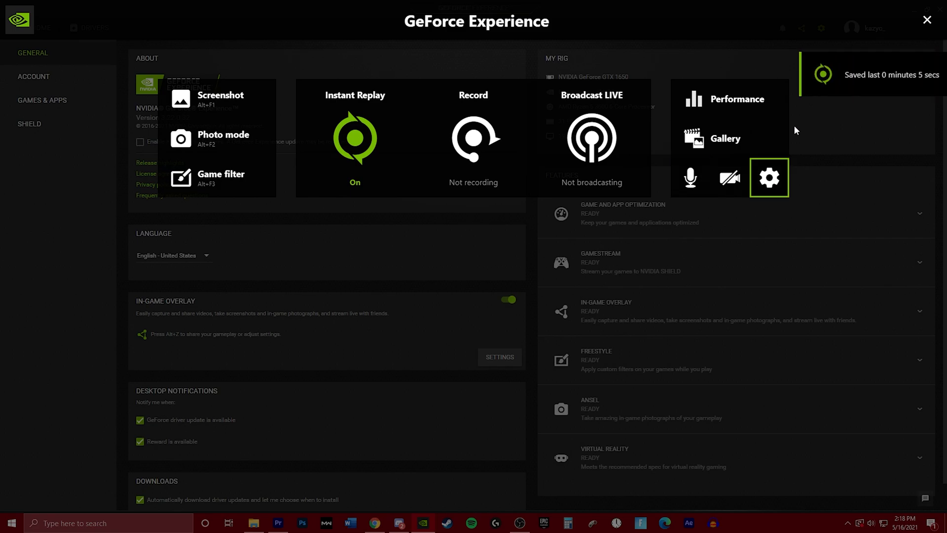